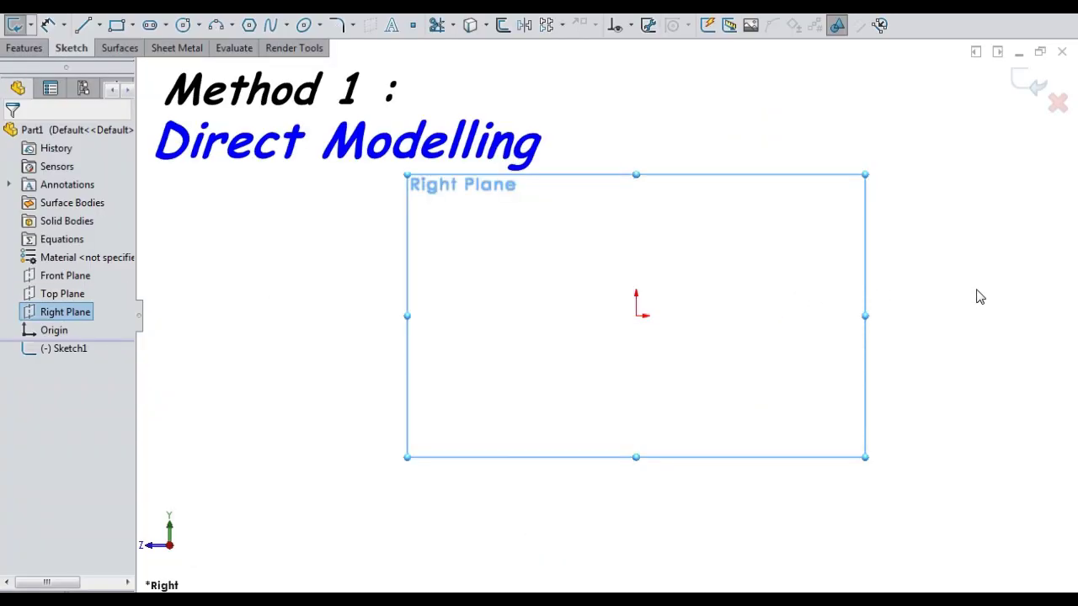
Sketch a connected horizontal and vertical line on the Right Plane, and mirror both lines about the Top Plane.
key(l)
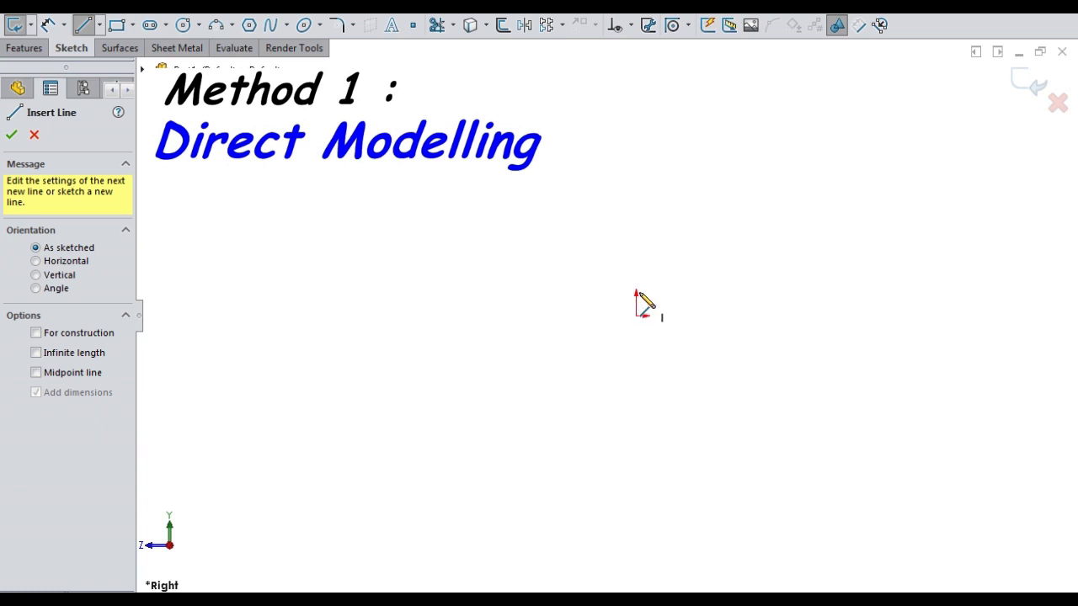
click(659, 287)
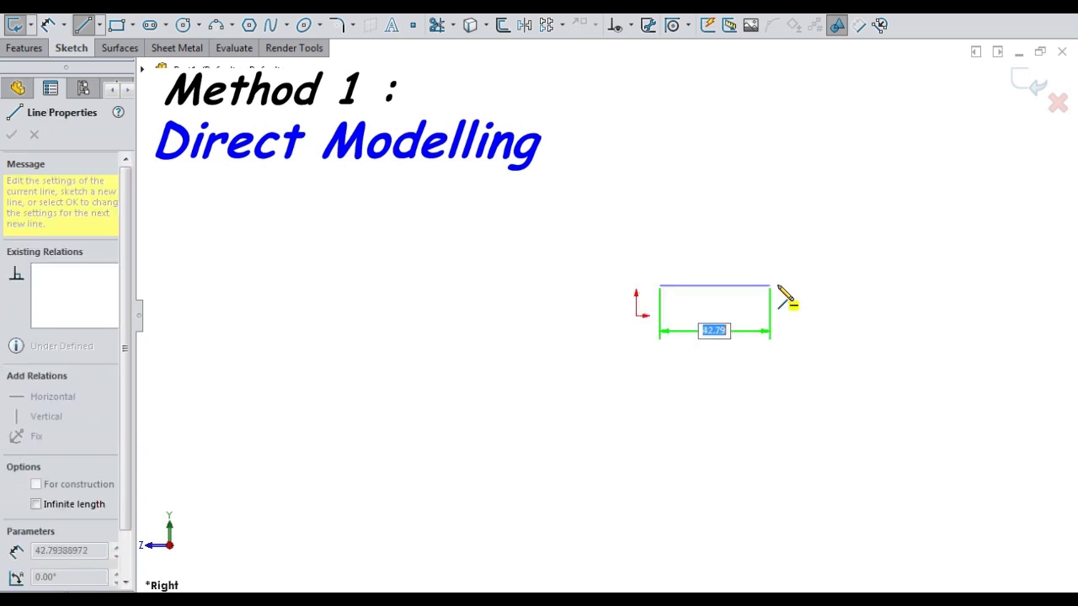
click(827, 287)
click(826, 118)
key(Escape)
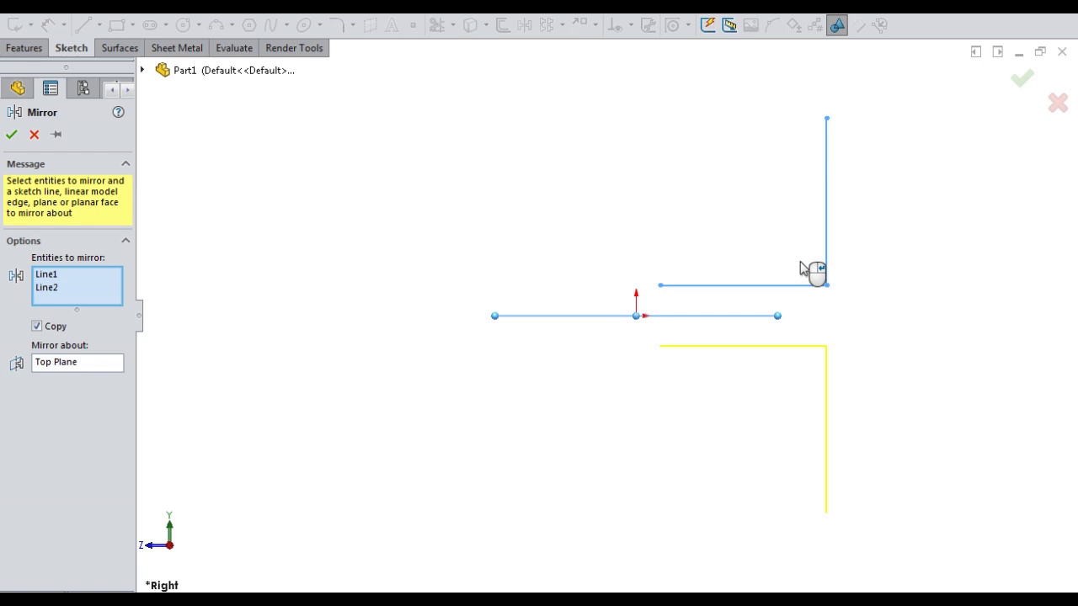
key(Return)
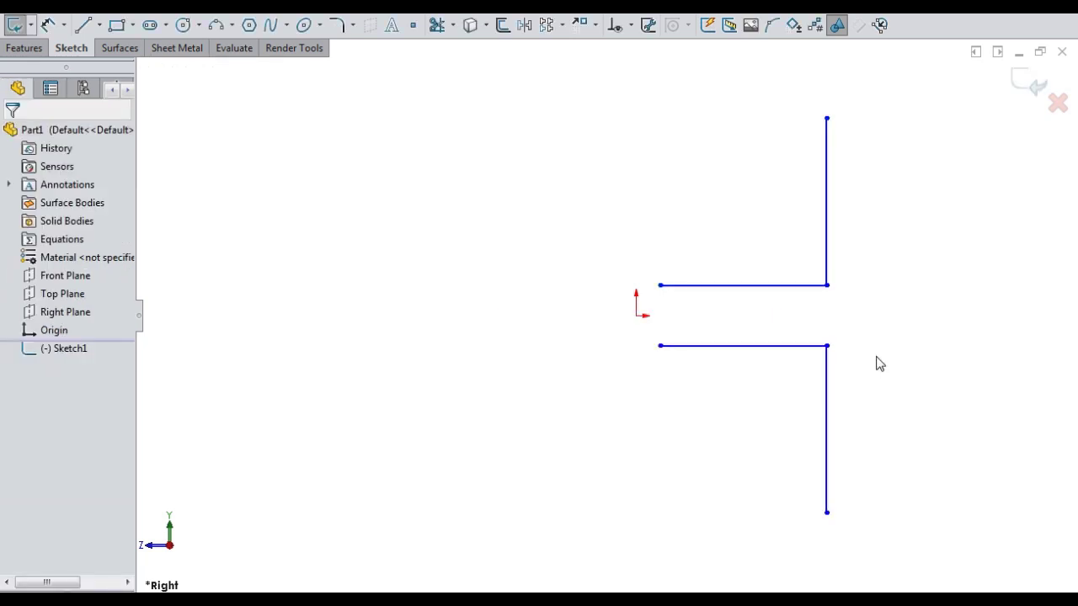
Join the open ends of the two horizontal lines with a tangent arc and narrow the gap between the lines.
key(a)
click(659, 286)
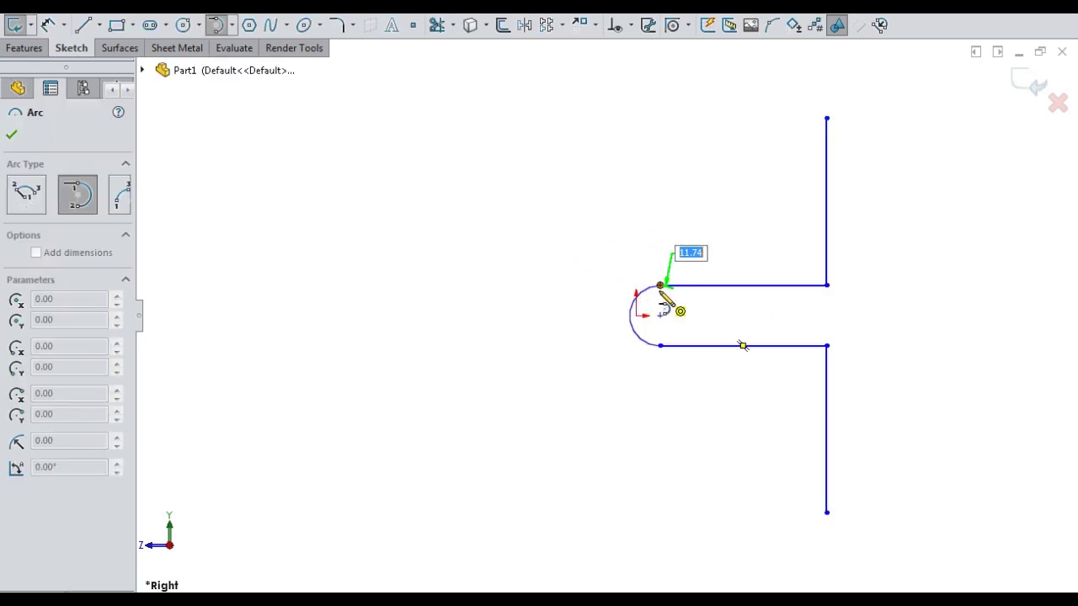
click(661, 343)
key(Escape)
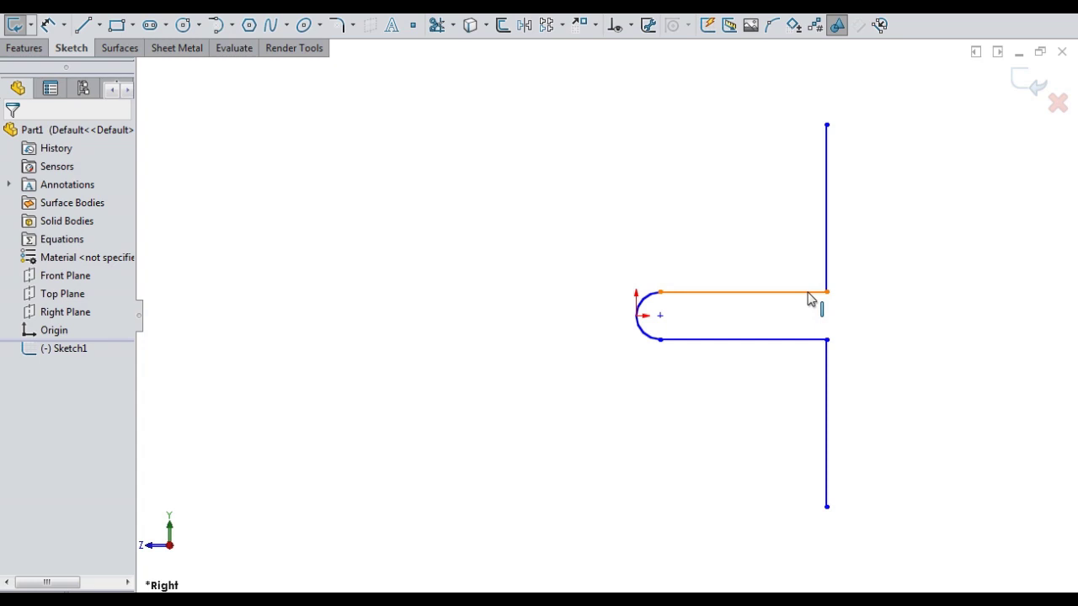
click(809, 293)
drag(806, 315, 804, 309)
click(868, 289)
Offset the whole sketch chain inward by 1.5 mm, with the offset geometry made as construction lines.
click(501, 25)
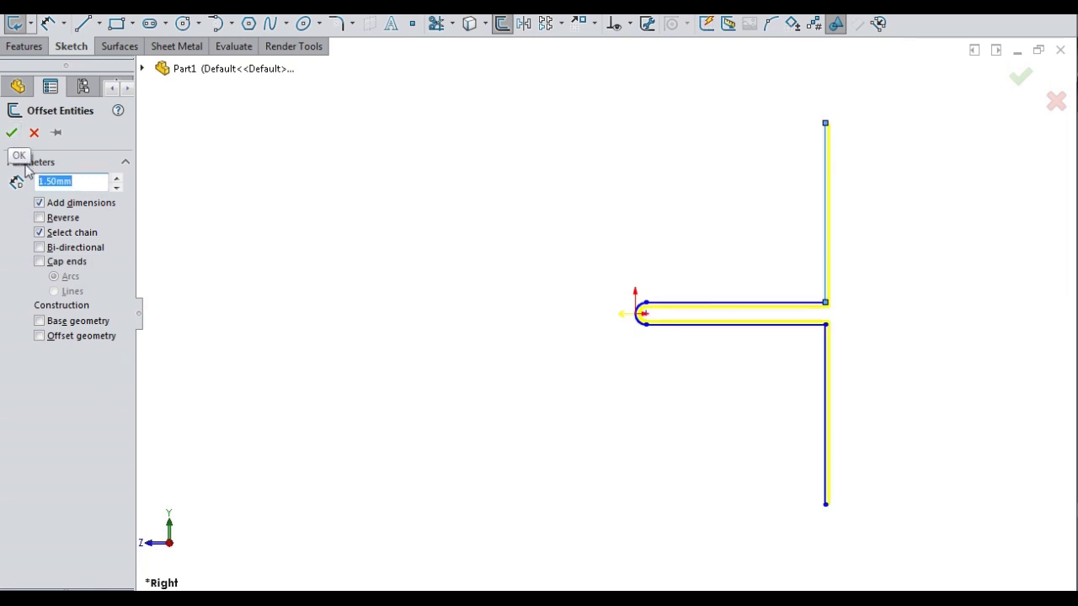
click(67, 335)
click(11, 132)
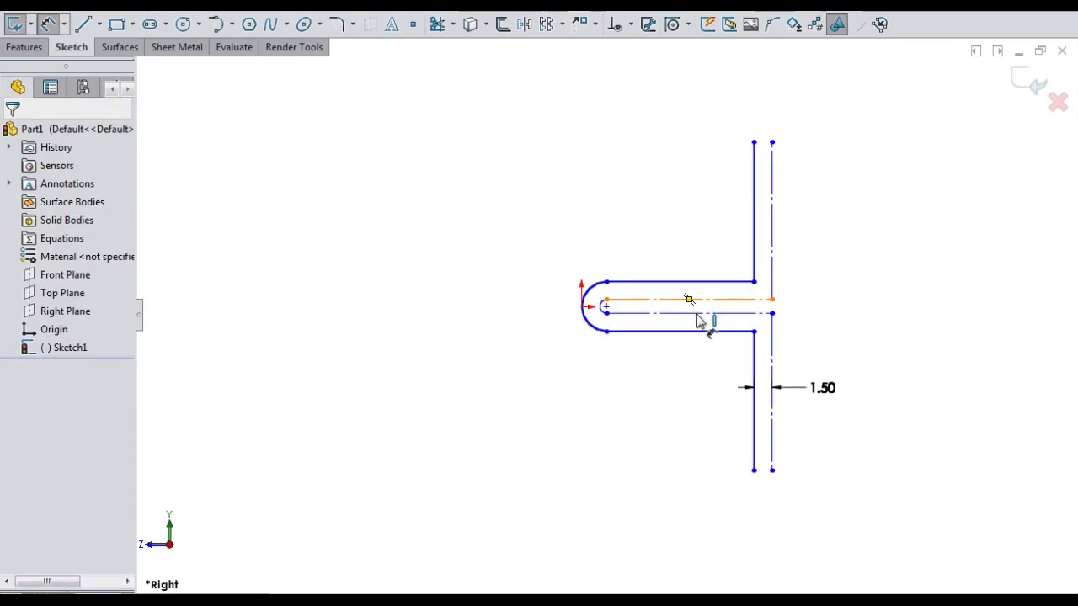
Dimension the gap between the horizontal construction lines as 0.2 mm and the distance from the origin to the vertical construction line as 16 mm.
click(698, 320)
click(705, 345)
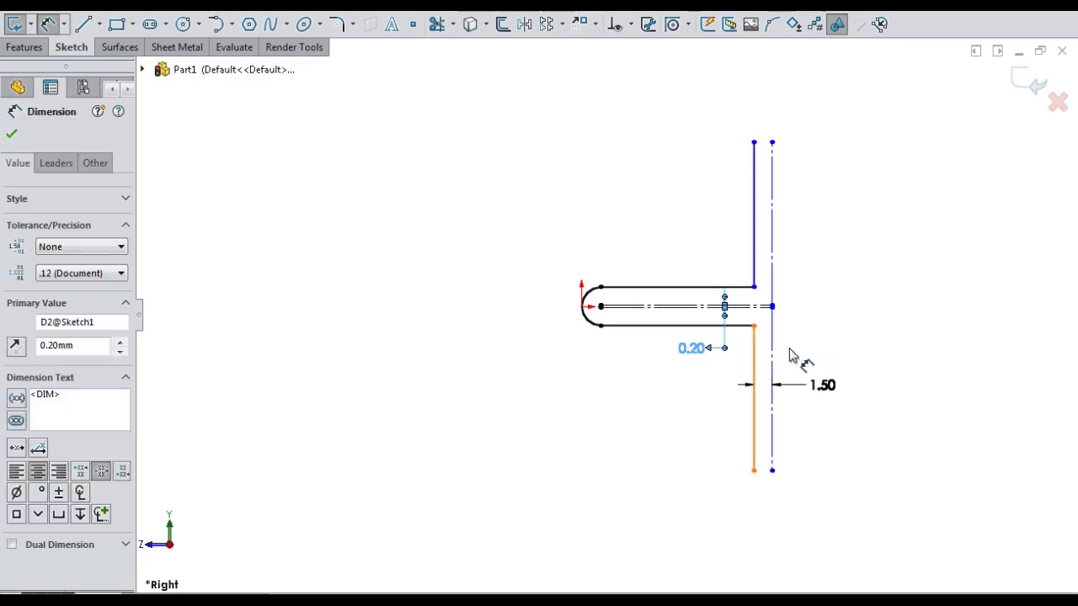
click(773, 357)
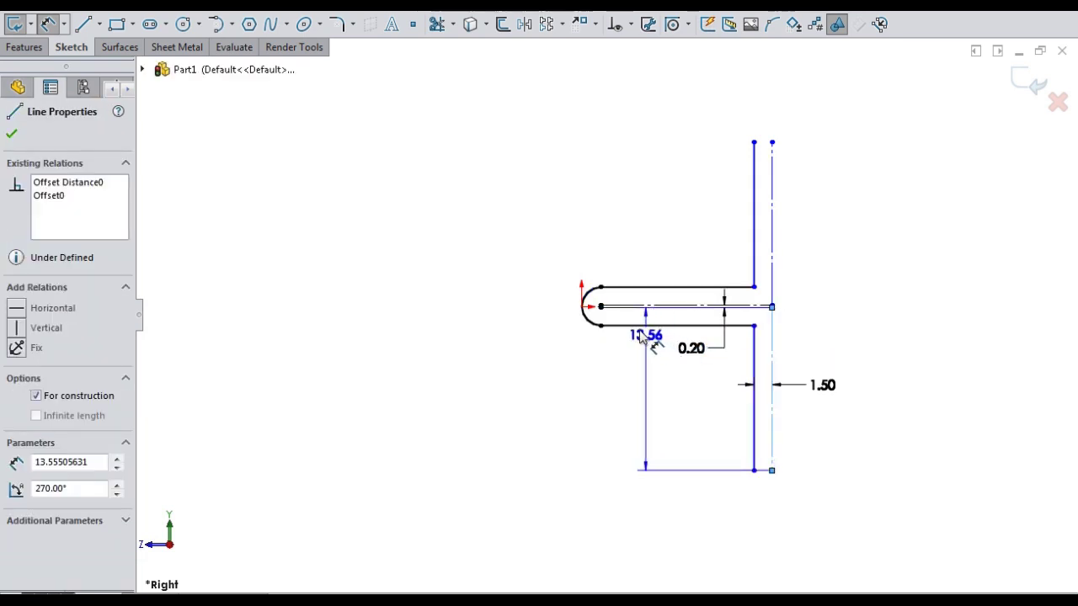
click(587, 308)
click(673, 377)
click(825, 419)
Dimension the upper vertical construction line with a length of 13 mm.
click(773, 227)
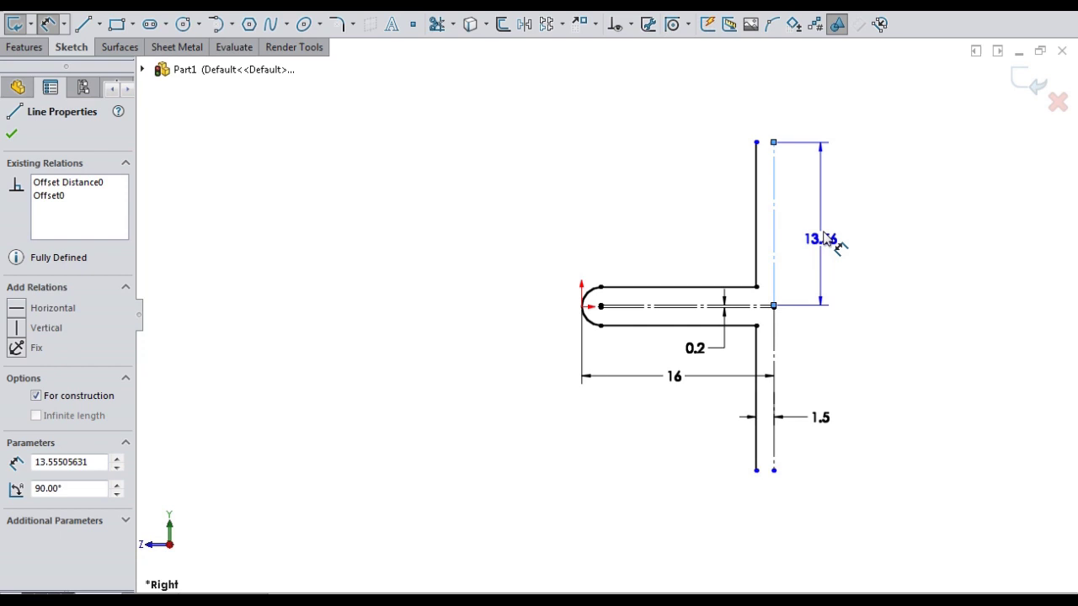
click(835, 234)
text(13)
key(Return)
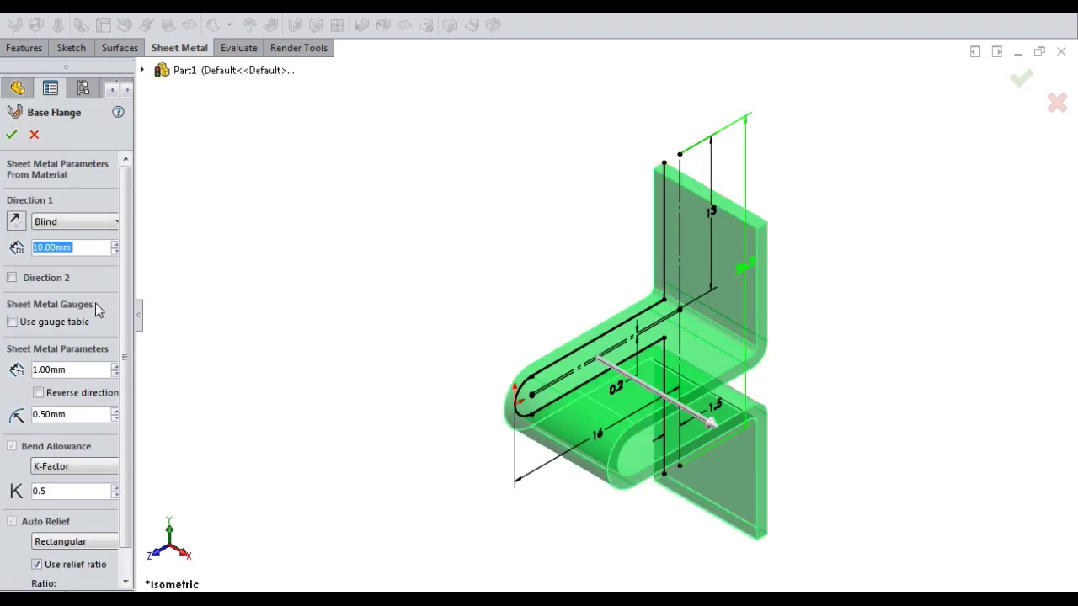
Create the base flange with reversed 1.5 mm thickness, extruded Mid Plane to a width of 17 mm.
click(38, 393)
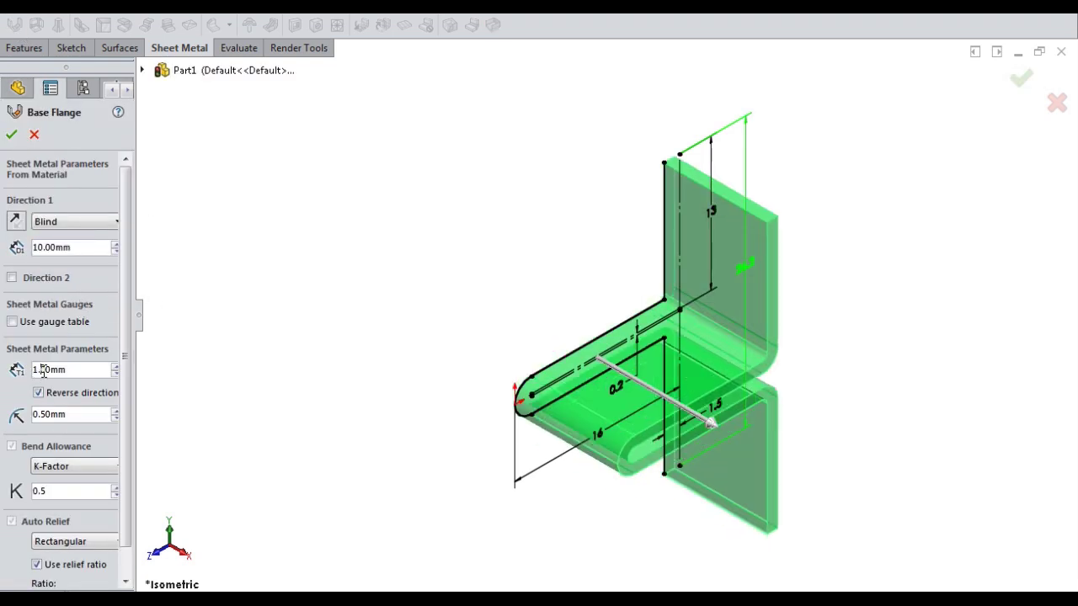
click(74, 221)
click(58, 246)
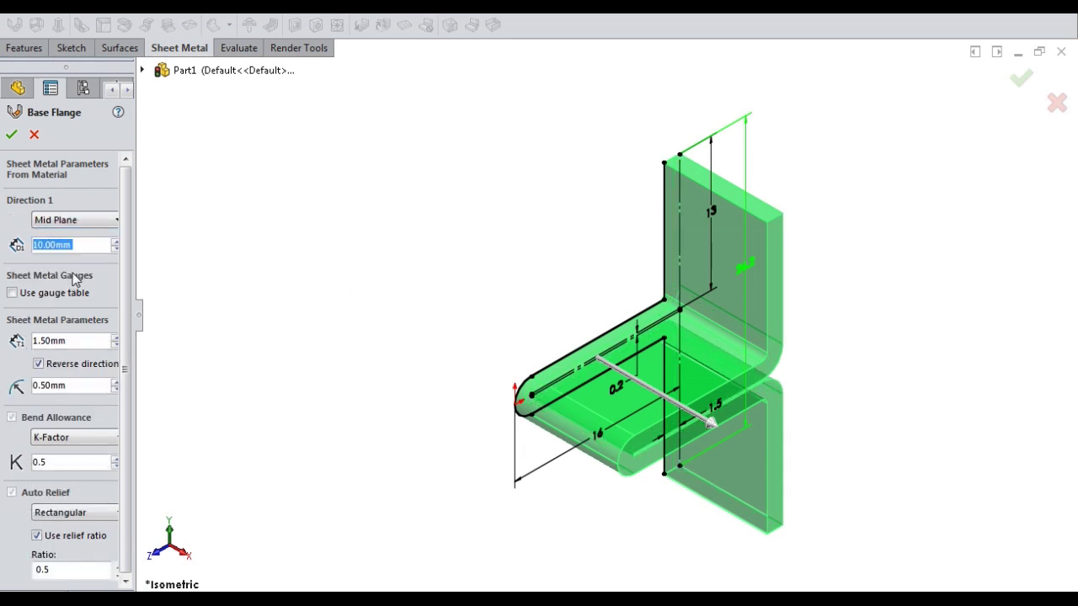
text(17)
key(Return)
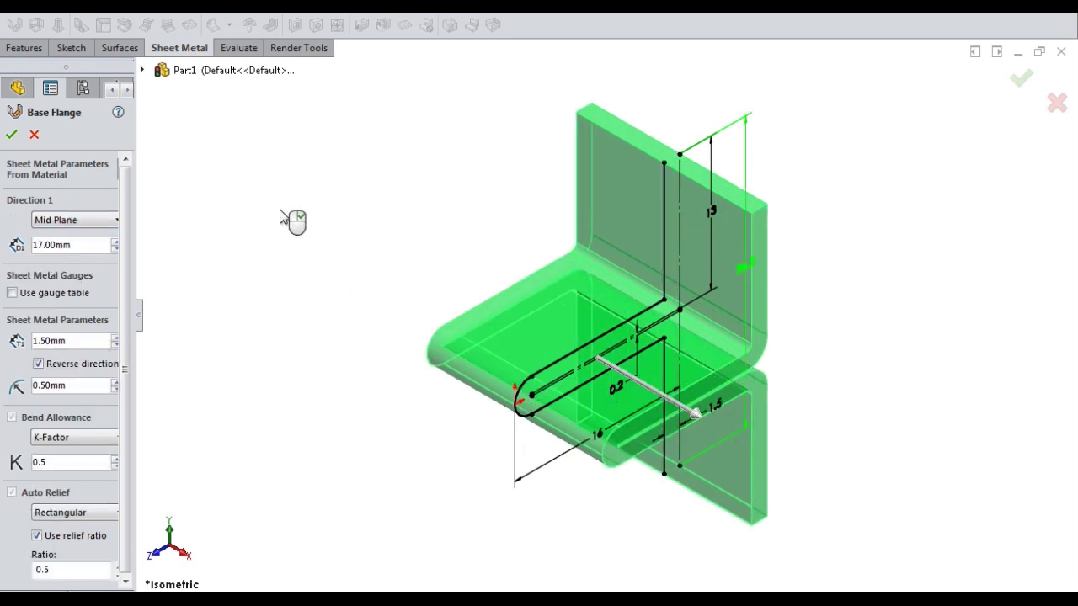
right_click(280, 218)
Position drilled holes on the centreline of the upper and lower flanges, the upper one 5.5 mm from the flange's top edge.
middle_drag(260, 228, 397, 404)
key(ctrl+3)
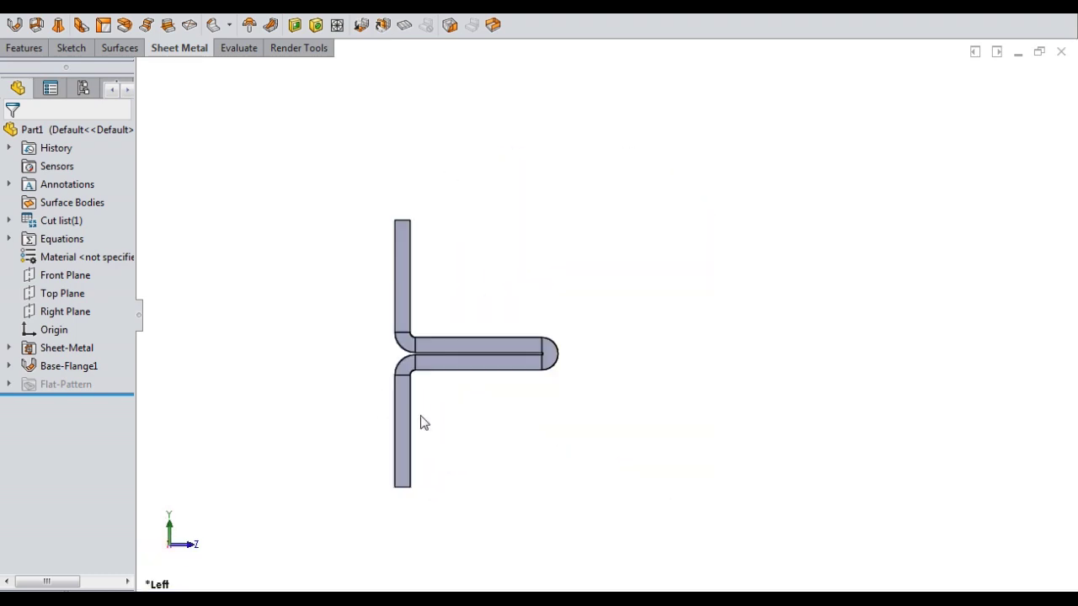
key(ctrl+4)
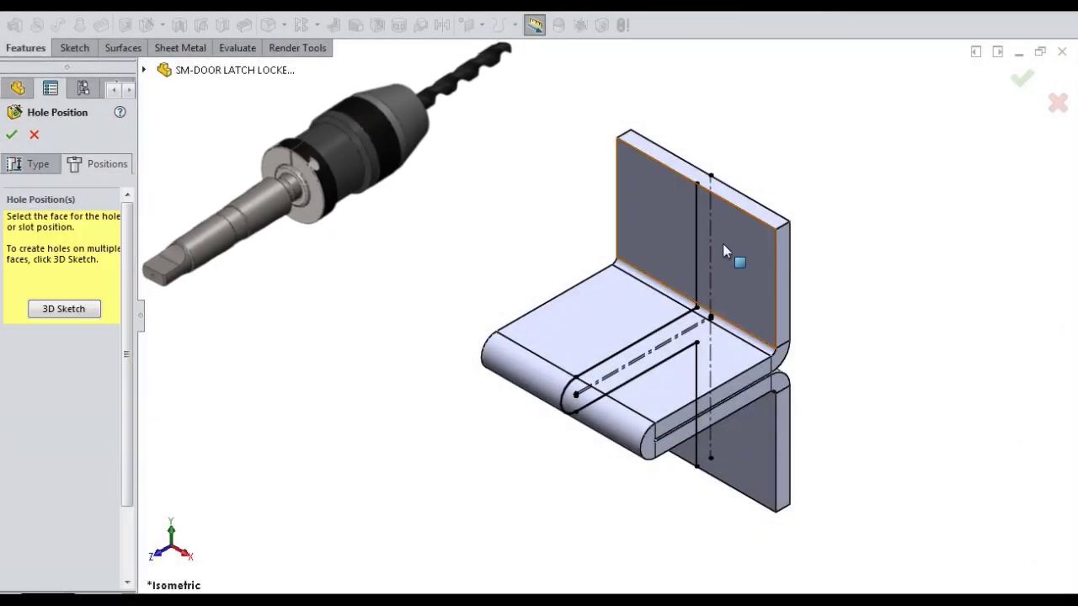
click(724, 244)
drag(673, 272, 562, 306)
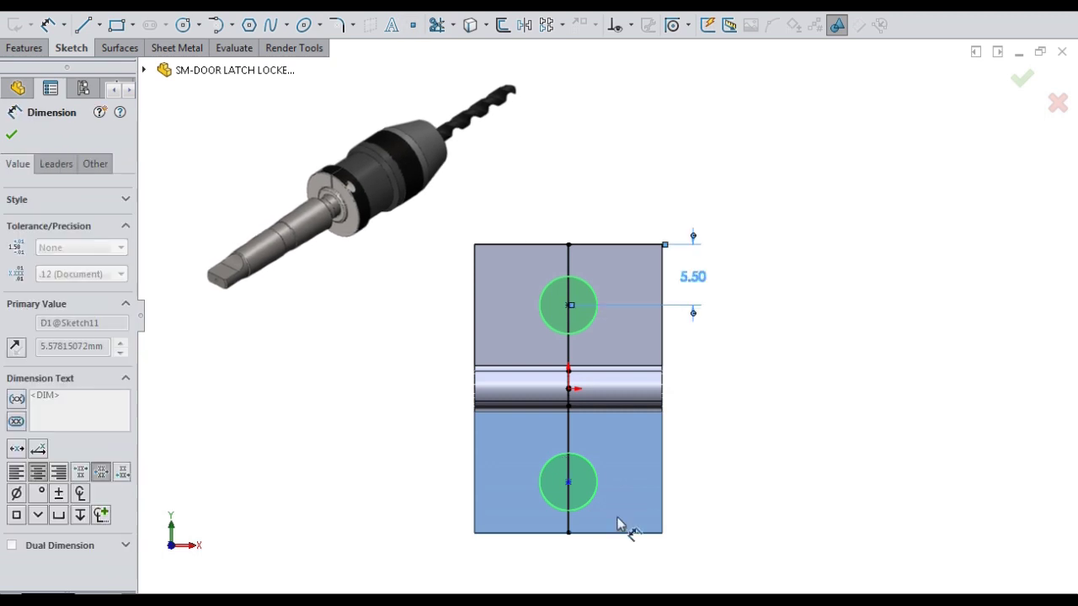
key(Return)
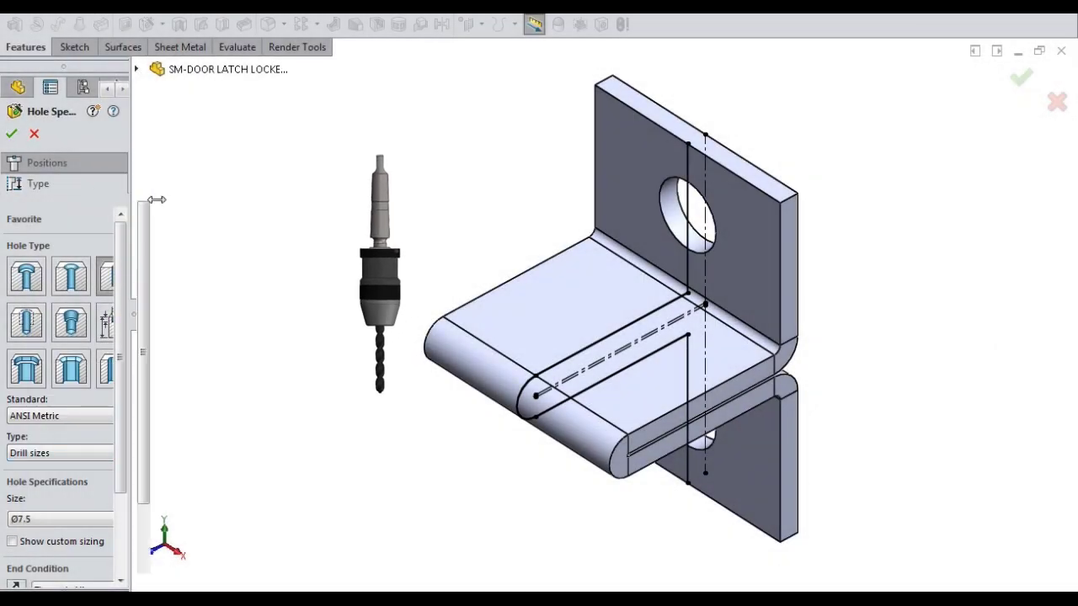
Place a Ø7.5 drilled hole on the centreline of the horizontal folded face, 7.5 mm from the origin.
drag(156, 200, 185, 199)
click(99, 163)
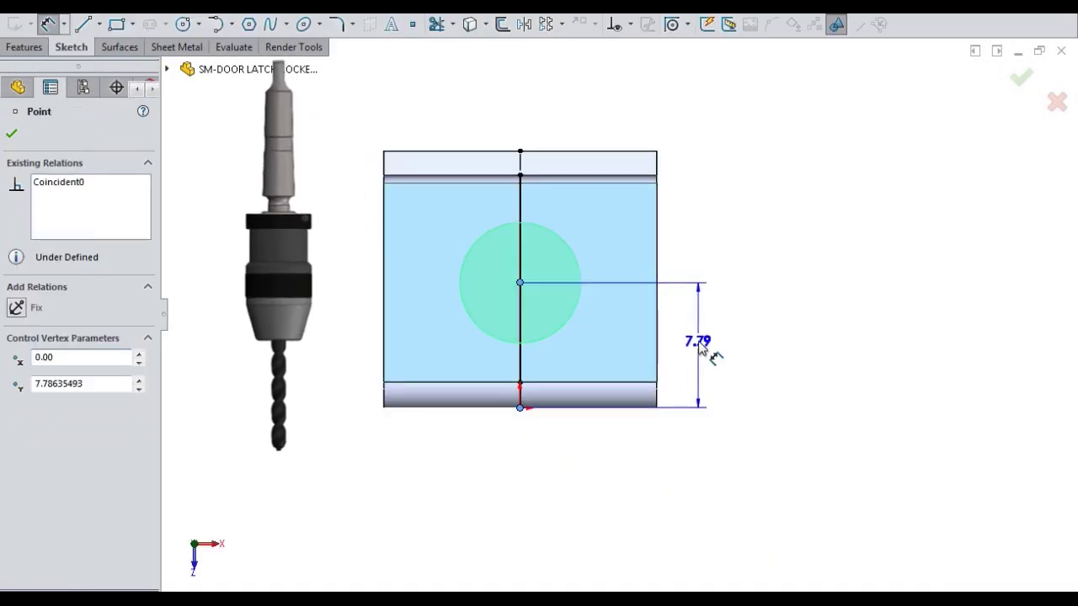
click(705, 362)
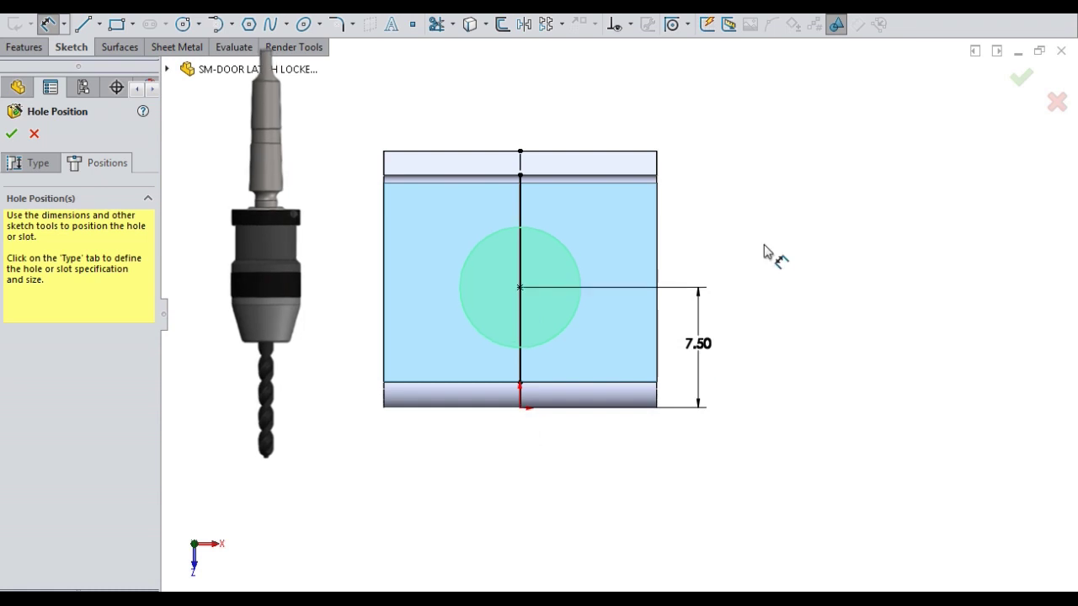
key(Return)
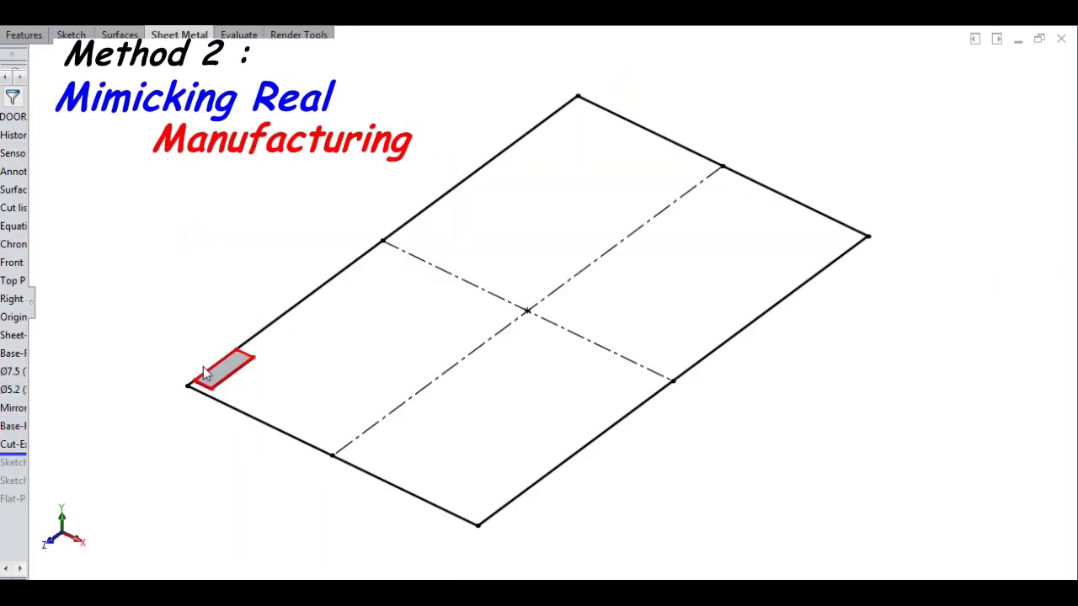
Place two Ø5.2 holes near the ends of the cut flat strip, each 5.5 mm from its short edge.
scroll(435, 382, down, 5)
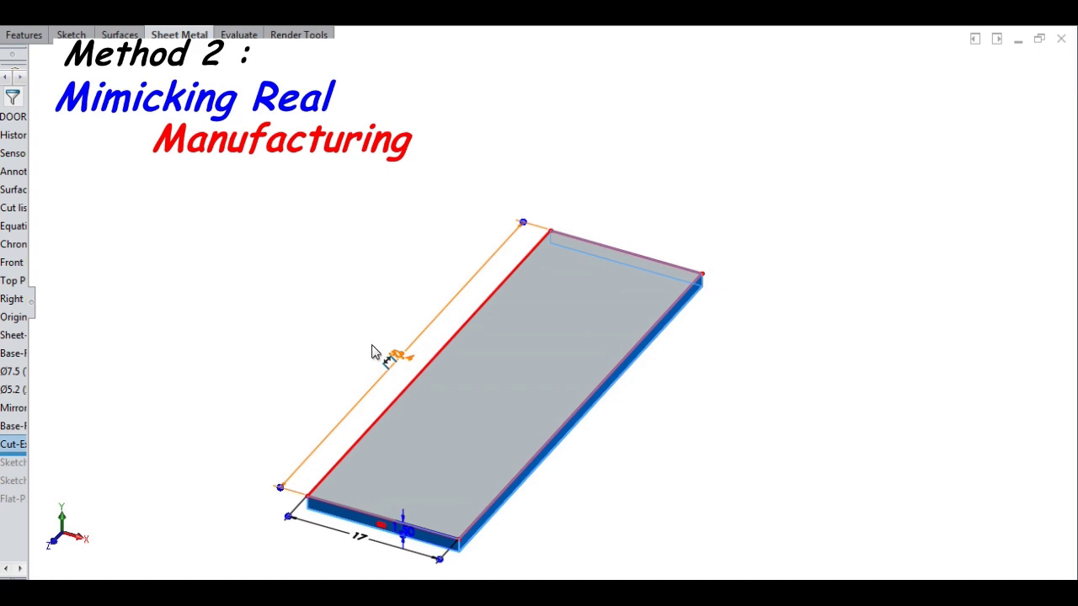
middle_drag(471, 366, 539, 385)
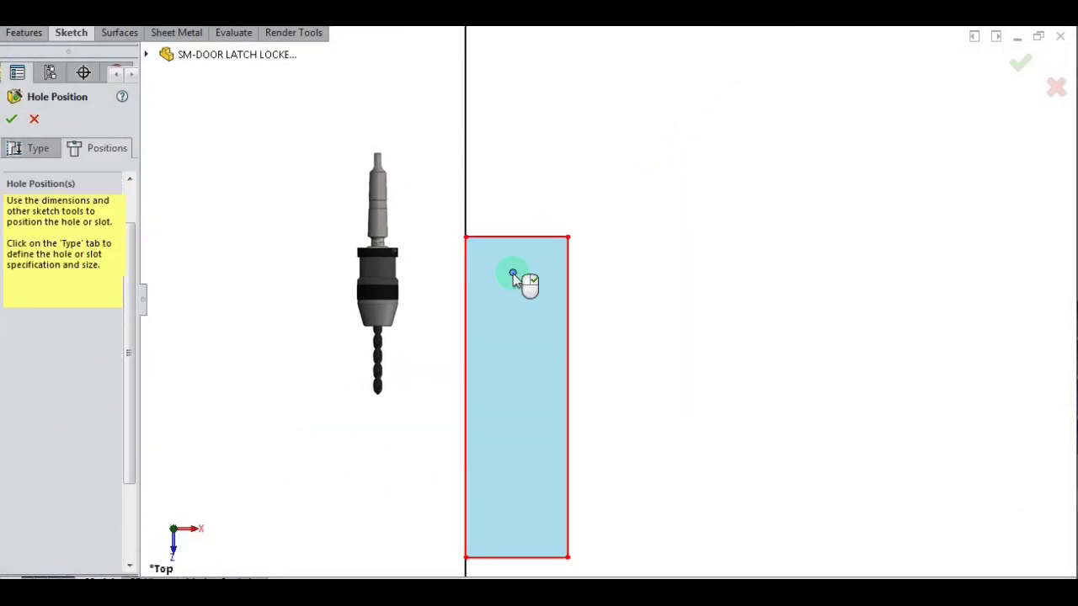
click(524, 523)
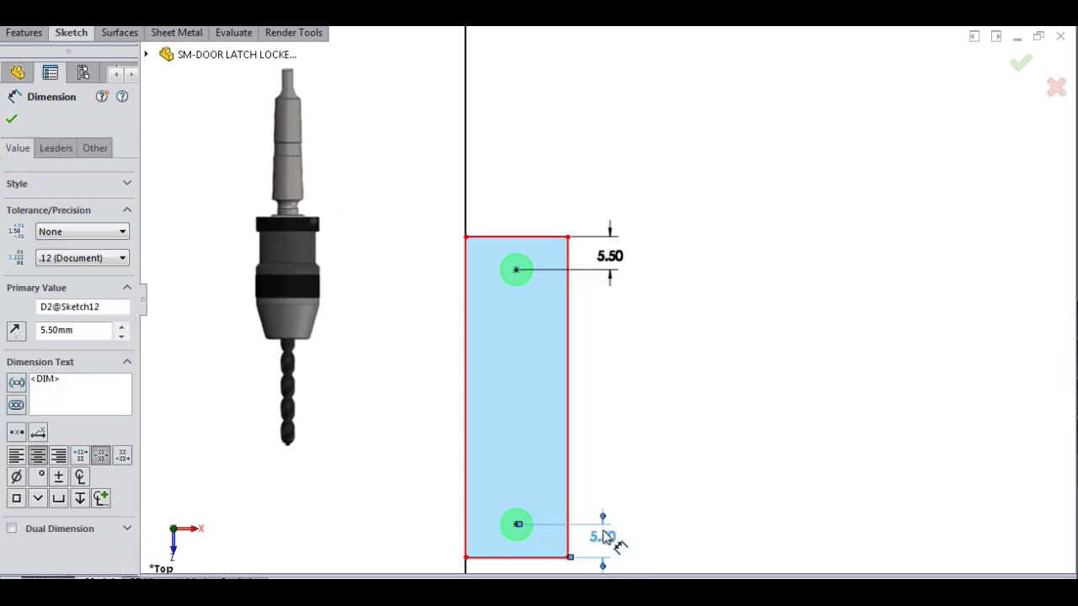
click(726, 378)
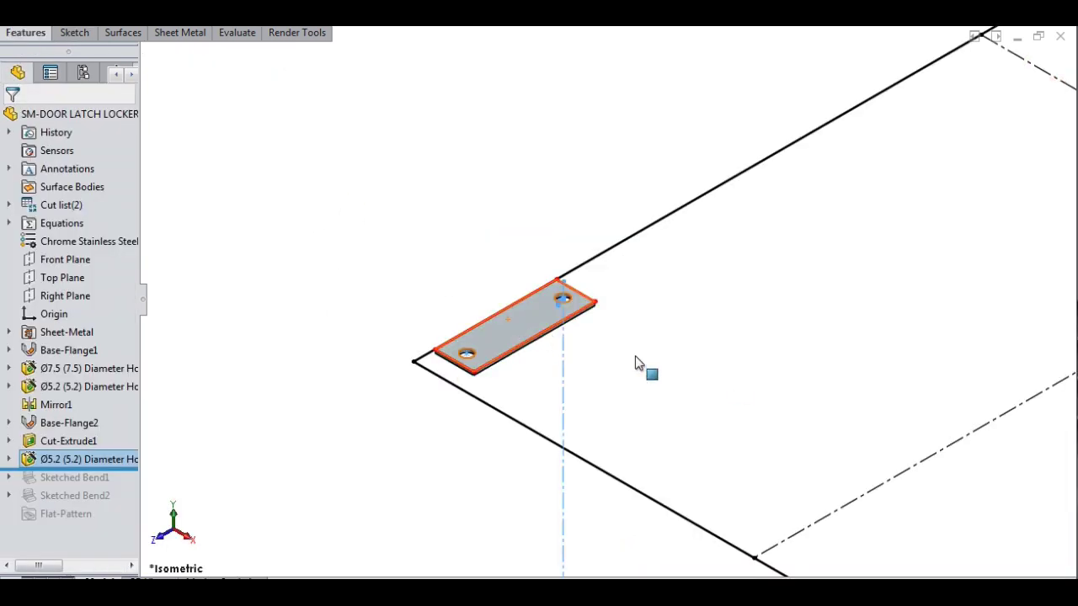
Unsuppress the first sketched bend to fold both drilled ends of the strip upward along the outer bend lines.
scroll(549, 335, down, 3)
scroll(548, 334, up, 2)
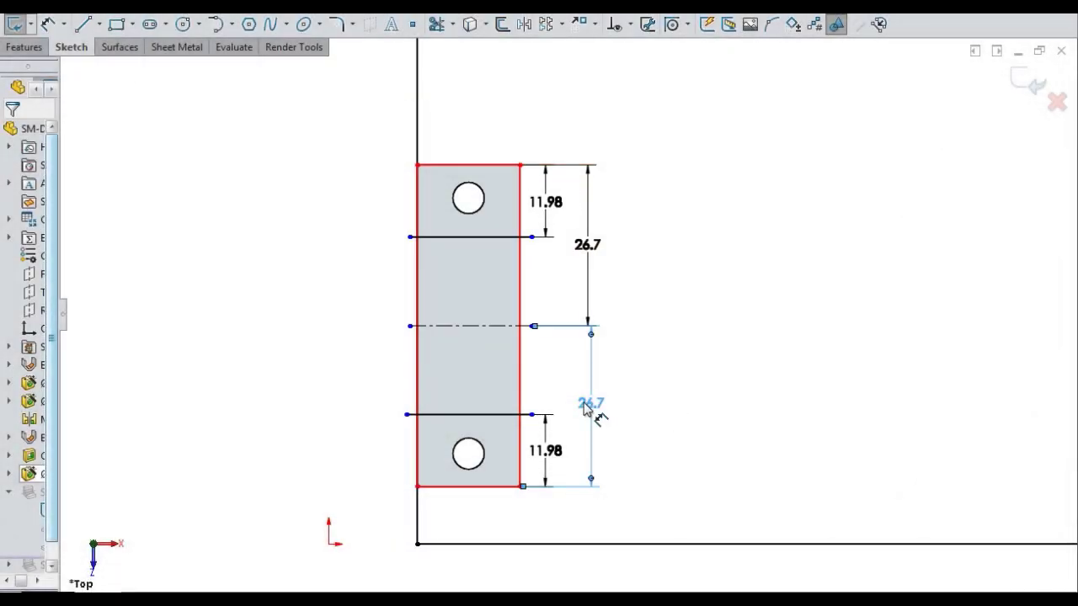
key(ctrl+7)
scroll(561, 253, down, 3)
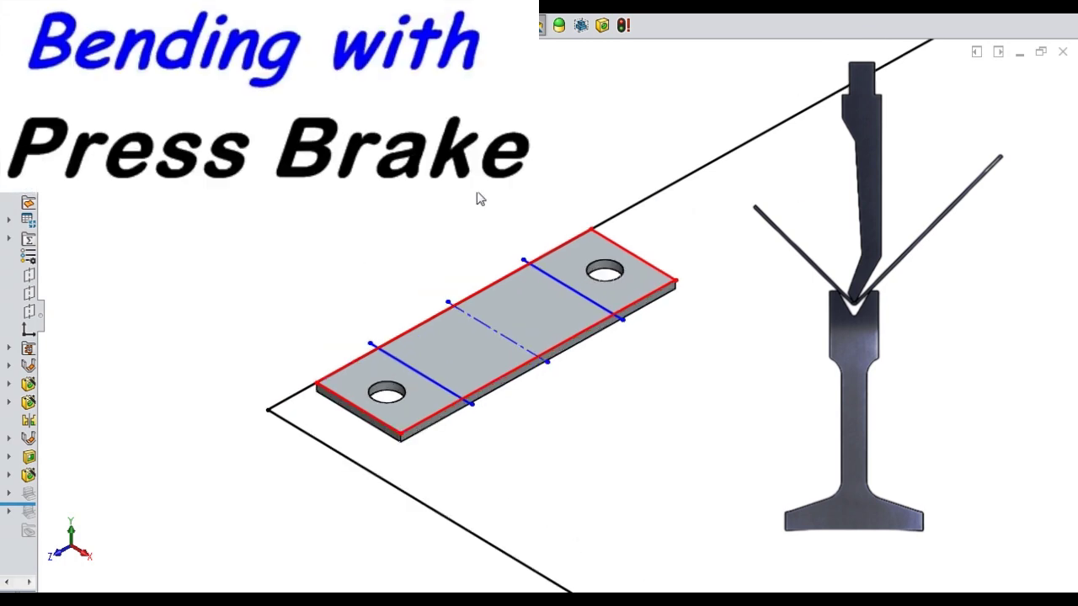
click(28, 493)
click(92, 441)
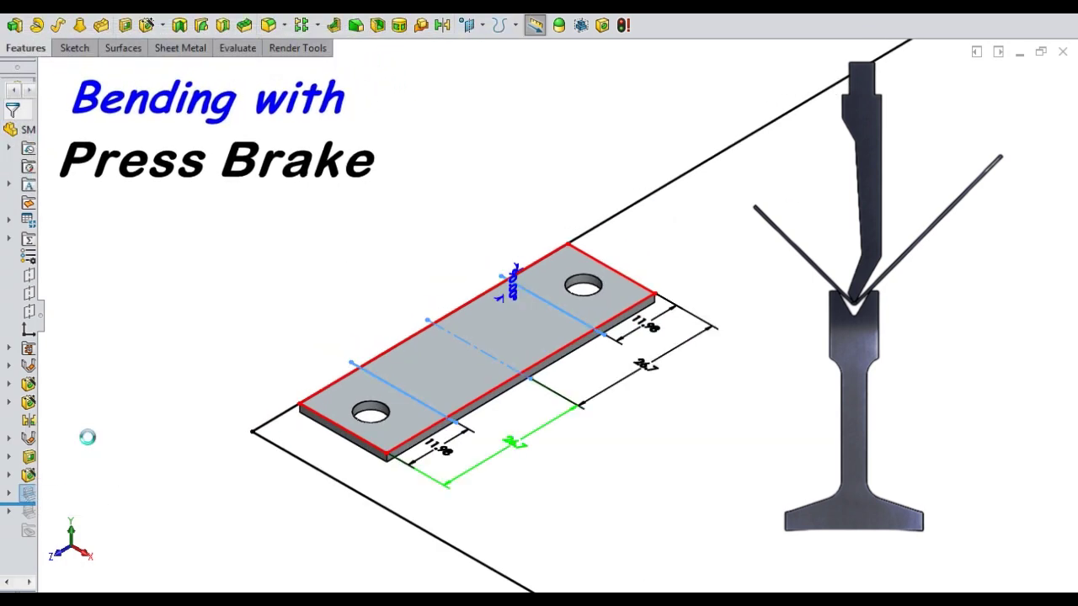
scroll(486, 224, down, 1)
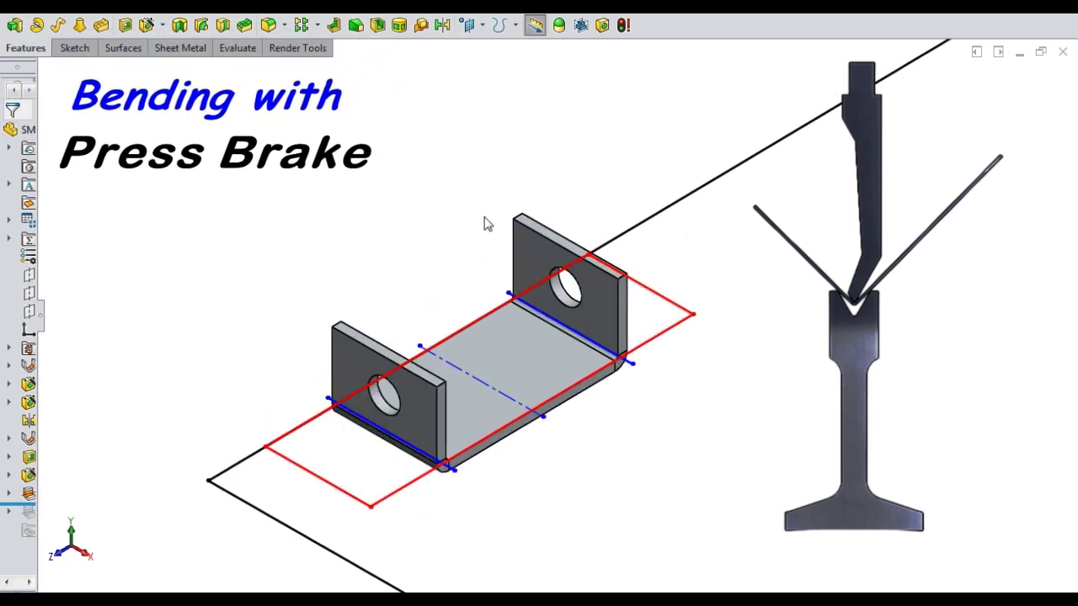
scroll(481, 308, up, 1)
scroll(676, 356, down, 1)
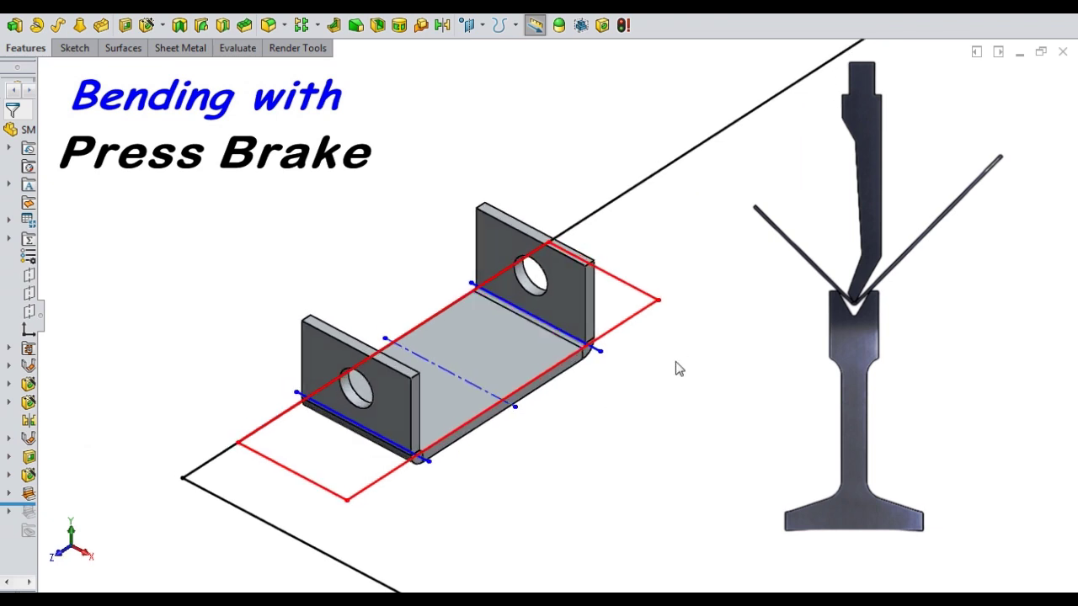
scroll(613, 384, up, 2)
middle_drag(612, 384, 606, 376)
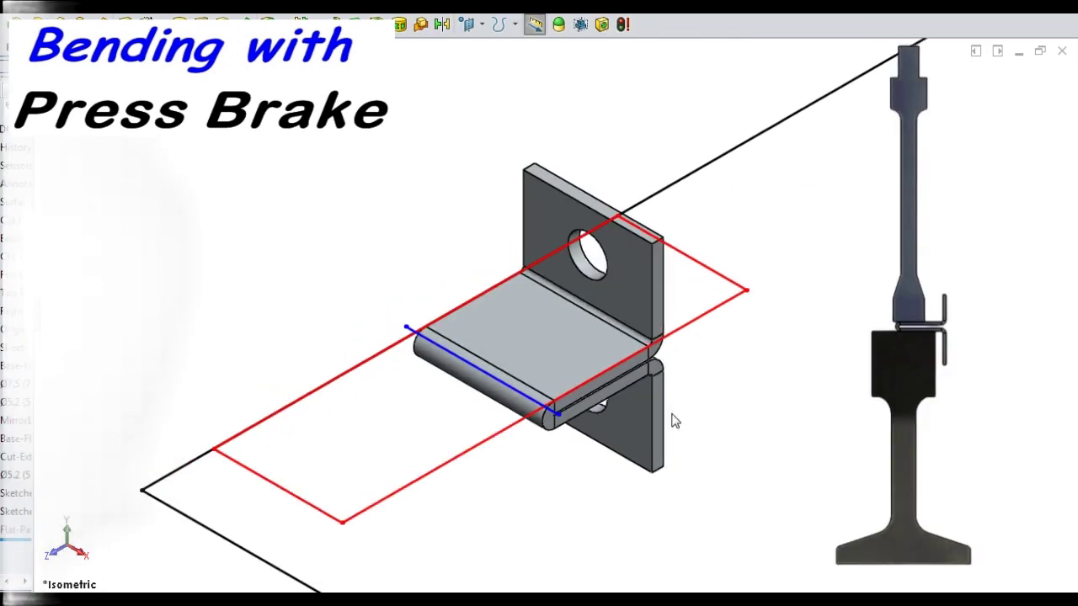
mouse_move(673, 421)
middle_down()
mouse_move(631, 365)
mouse_move(653, 370)
middle_up()
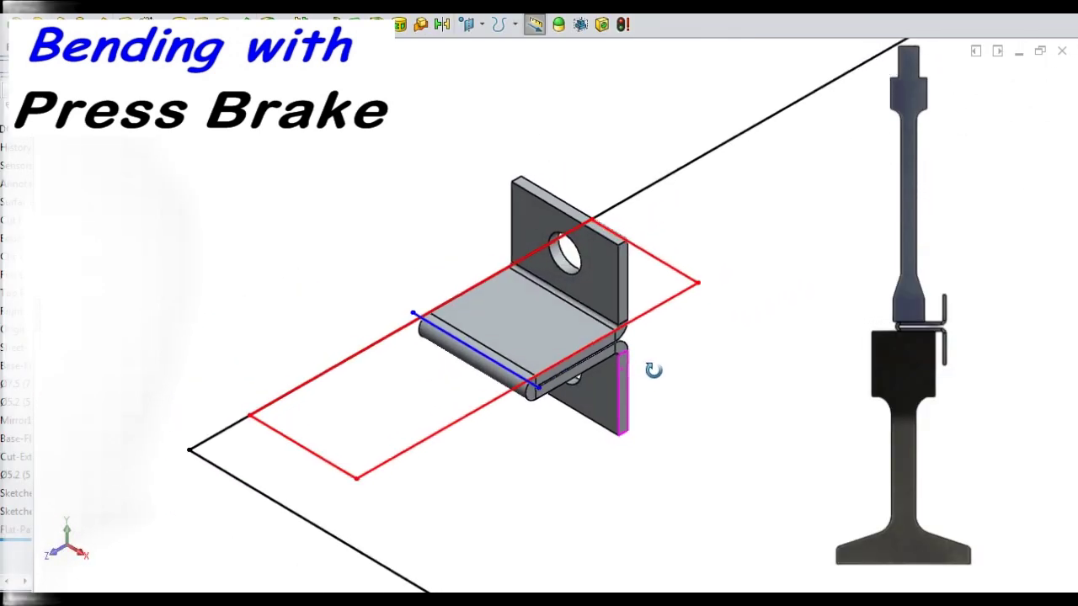